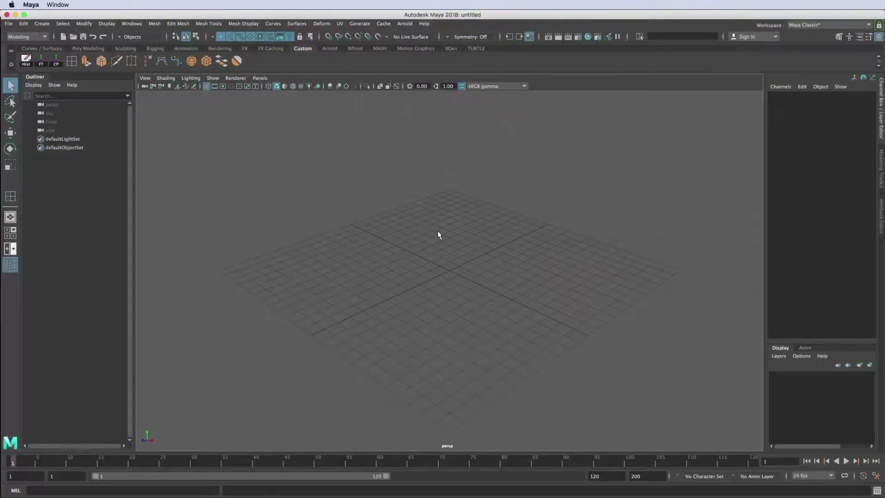
# - Create a polygon cylinder in the empty scene and frame it in the view
pyautogui.keyDown('alt'); pyautogui.moveTo(434, 252); pyautogui.dragTo(427, 259); pyautogui.keyUp('alt')
pyautogui.click(42, 24)
pyautogui.click(185, 75)
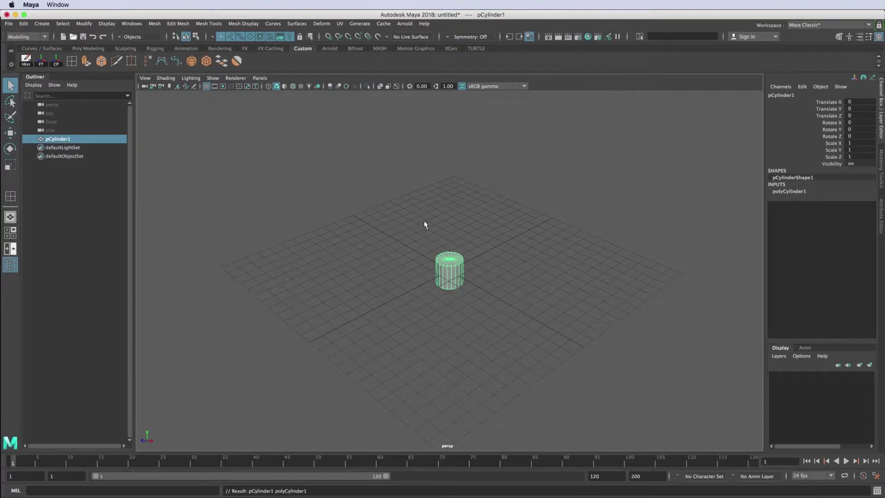
pyautogui.press('f')
# - Flatten the cylinder to Scale Y 0.635 and raise Subdivisions Caps to 3
pyautogui.press('r')
pyautogui.moveTo(450, 231)
pyautogui.mouseDown()
pyautogui.moveTo(448, 249)
pyautogui.moveTo(599, 231)
pyautogui.mouseUp()
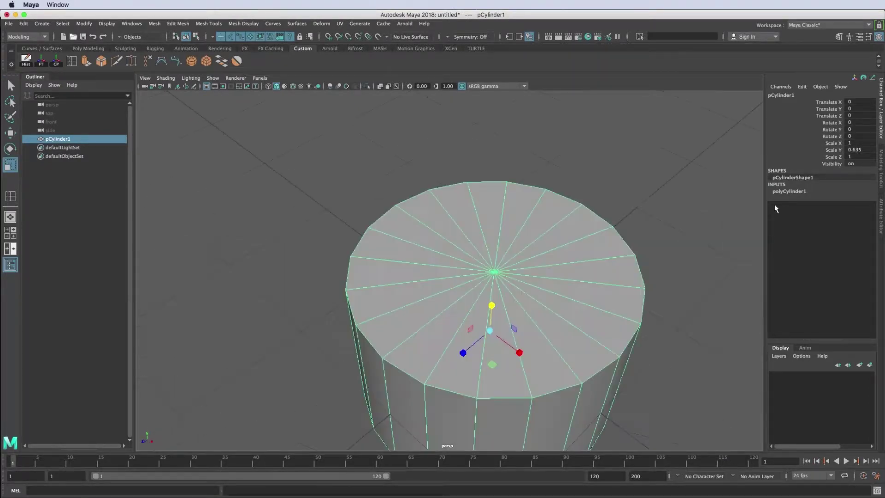
pyautogui.click(788, 191)
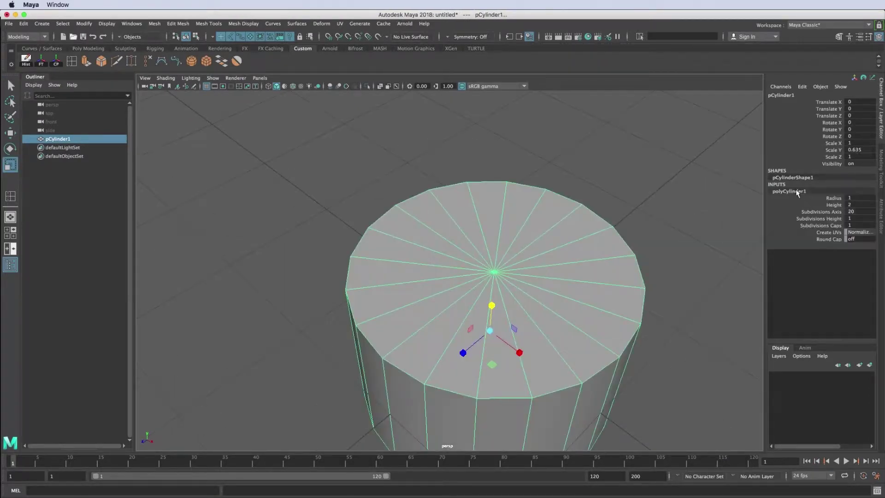
pyautogui.click(816, 226)
pyautogui.moveTo(724, 228); pyautogui.dragTo(728, 225, button='middle')
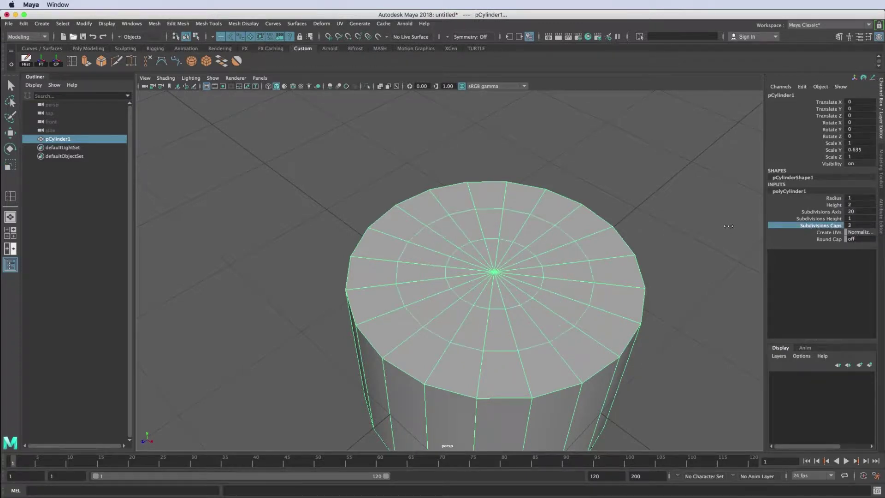
# - Convert the top cap's centre vertex to faces, grow the selection over the cap, and delete it
pyautogui.moveTo(494, 275); pyautogui.dragTo(446, 272, button='right')
pyautogui.click(495, 273)
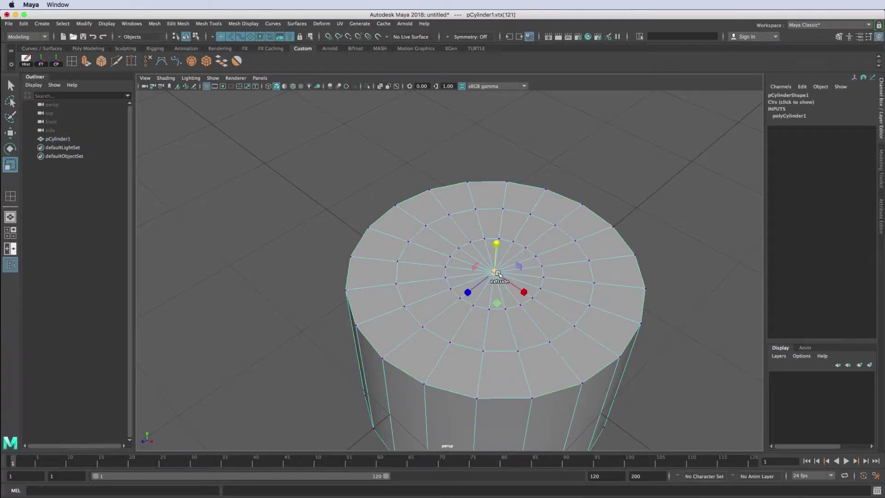
pyautogui.keyDown('ctrl'); pyautogui.rightClick(496, 274); pyautogui.keyUp('ctrl')
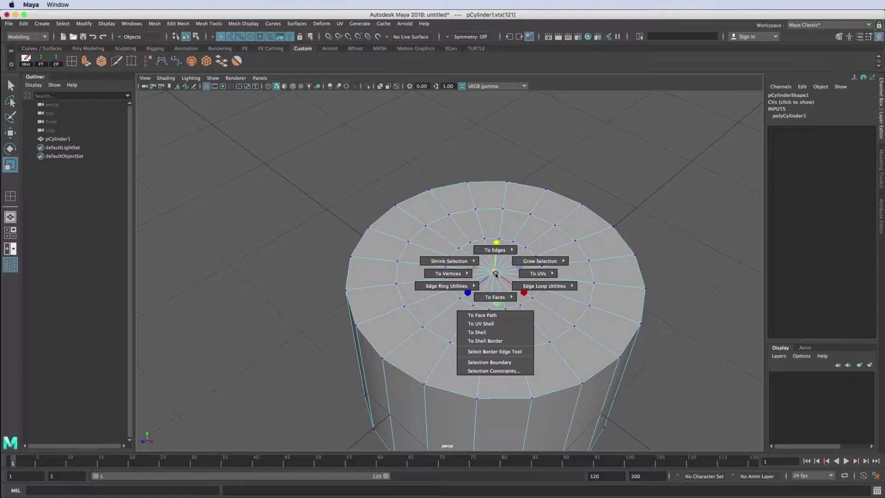
pyautogui.keyDown('ctrl'); pyautogui.moveTo(495, 273); pyautogui.dragTo(495, 297, button='right'); pyautogui.keyUp('ctrl')
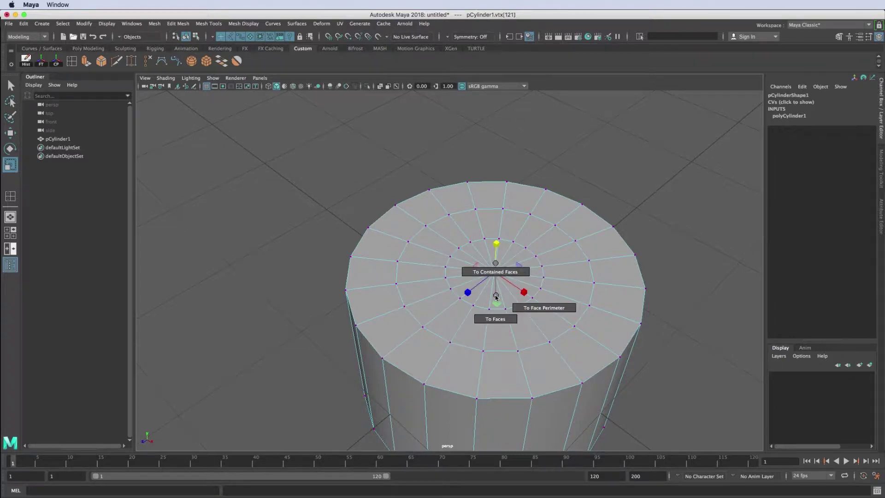
pyautogui.keyDown('ctrl'); pyautogui.moveTo(496, 297); pyautogui.dragTo(496, 318, button='right'); pyautogui.keyUp('ctrl')
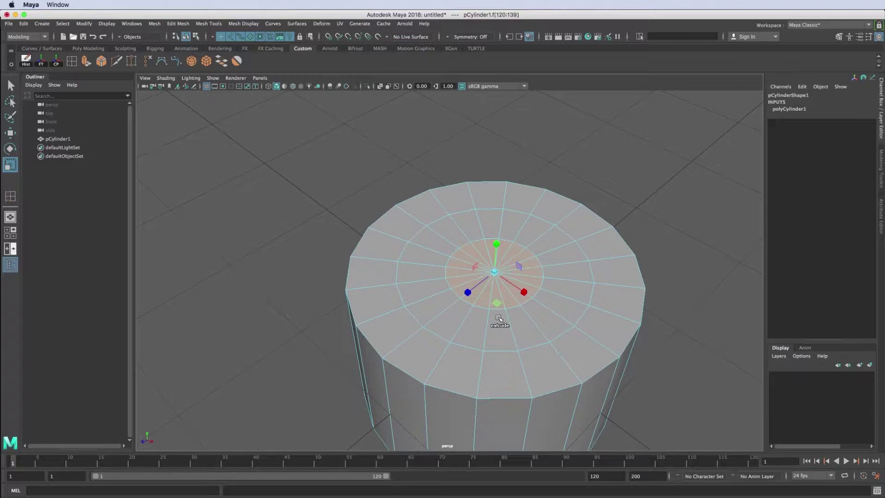
pyautogui.hotkey('shift', '.')
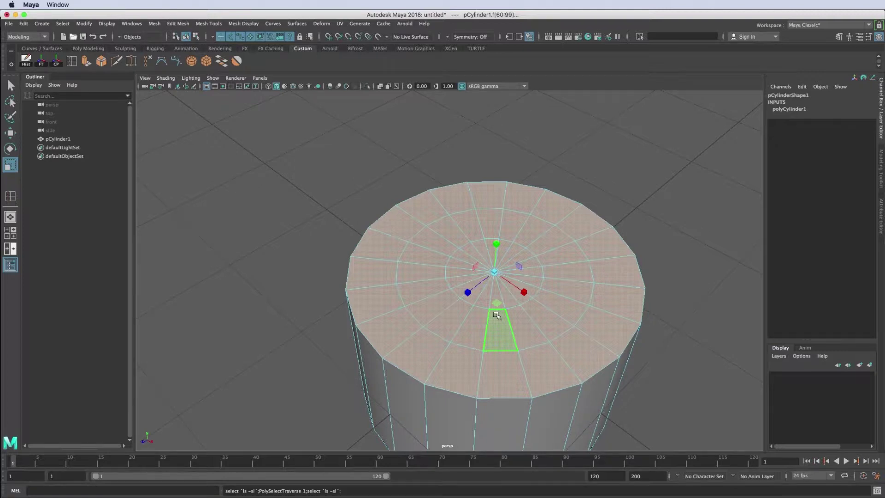
pyautogui.press('Delete')
pyautogui.keyDown('alt'); pyautogui.moveTo(496, 318); pyautogui.dragTo(510, 311); pyautogui.keyUp('alt')
# - Insert an edge loop around the lower part of the cylinder near the base
pyautogui.press('F10')
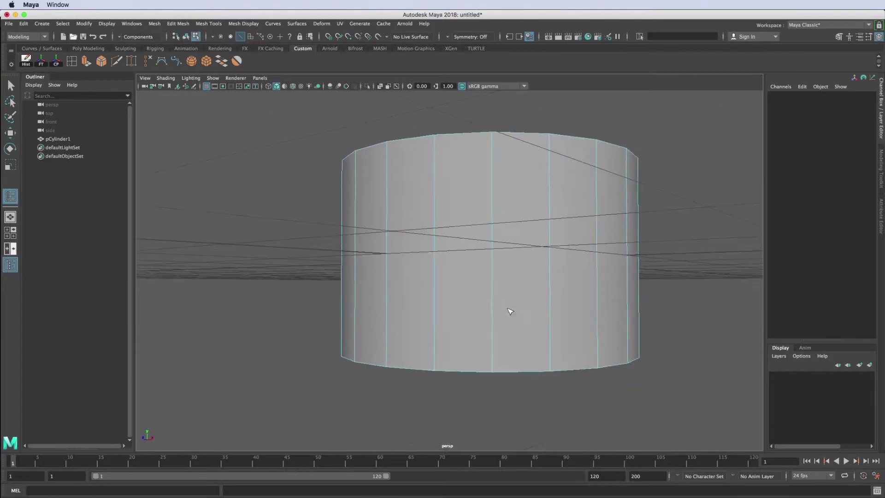
pyautogui.moveTo(494, 350); pyautogui.dragTo(492, 356)
pyautogui.press('w')
pyautogui.moveTo(515, 370)
pyautogui.mouseDown(button='right')
pyautogui.moveTo(527, 357)
pyautogui.moveTo(509, 374)
pyautogui.mouseUp(button='right')
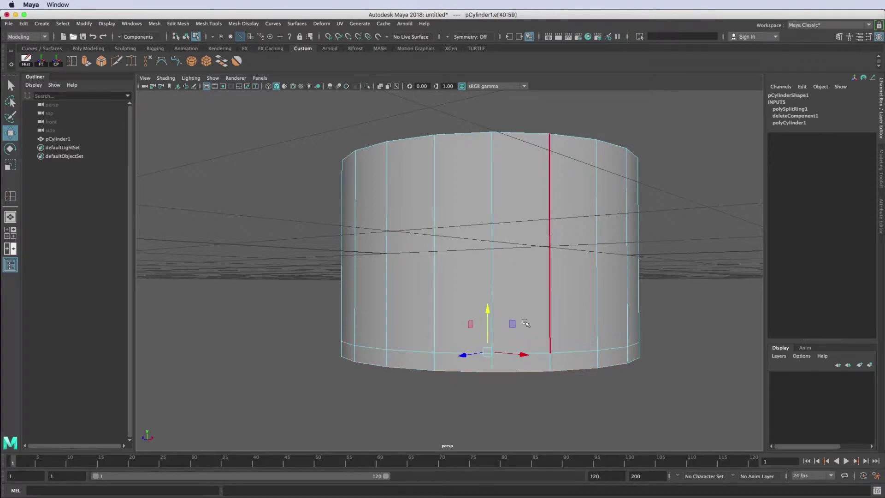
# - Select the lower loop and extrude the cup walls to a thickness of 0.1
pyautogui.press('r')
pyautogui.doubleClick(489, 353)
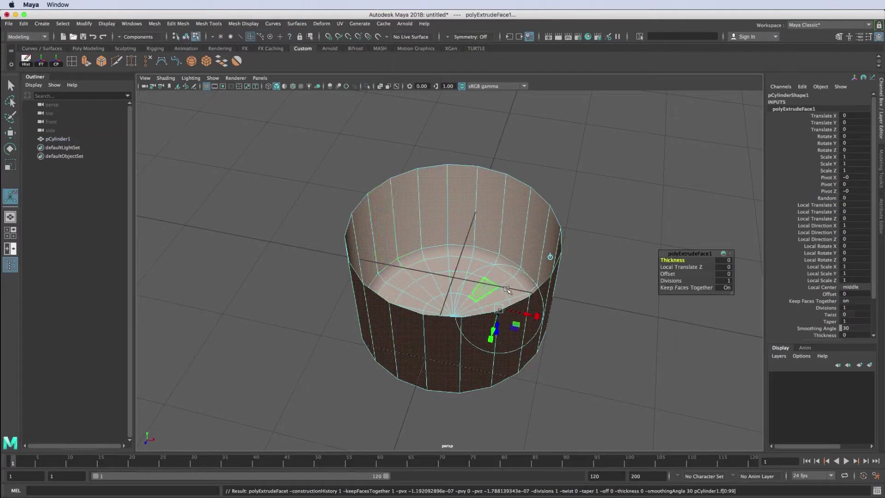
pyautogui.moveTo(684, 264); pyautogui.dragTo(680, 263)
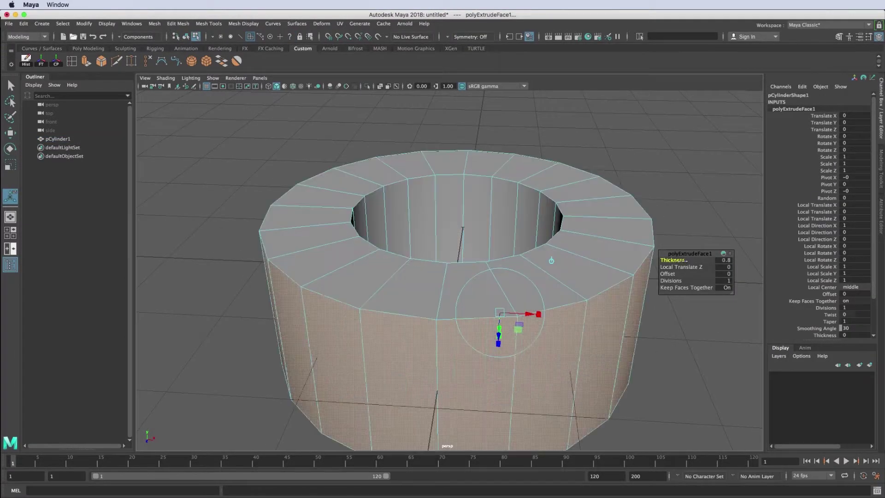
pyautogui.keyDown('alt'); pyautogui.moveTo(525, 293); pyautogui.dragTo(528, 257); pyautogui.keyUp('alt')
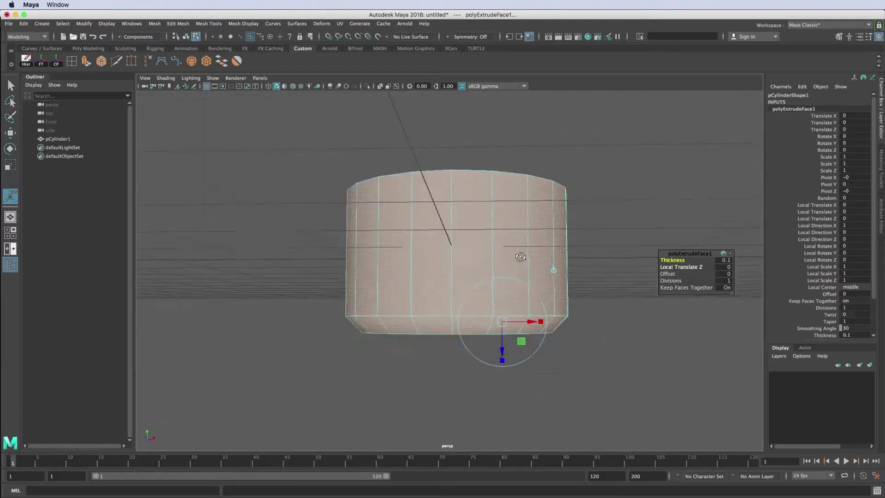
# - Insert two edge loops near the cup's bottom rim and select the base face ring for extrusion
pyautogui.rightClick(528, 256)
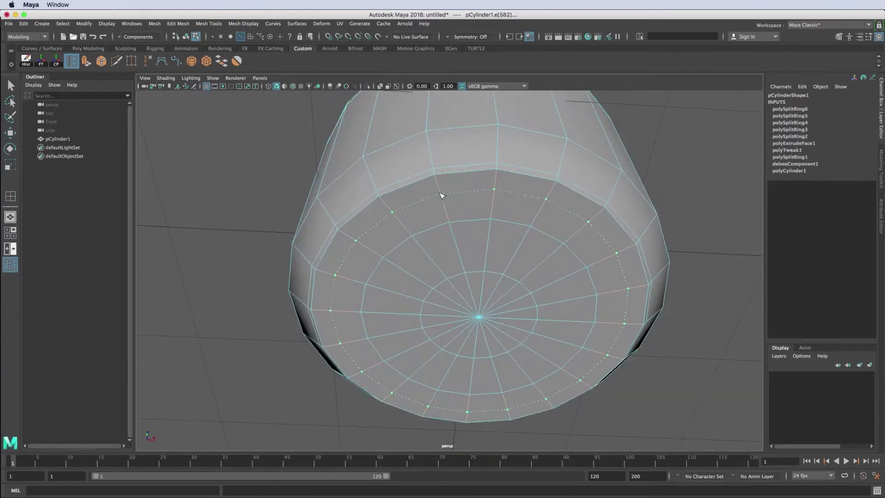
pyautogui.click(441, 199)
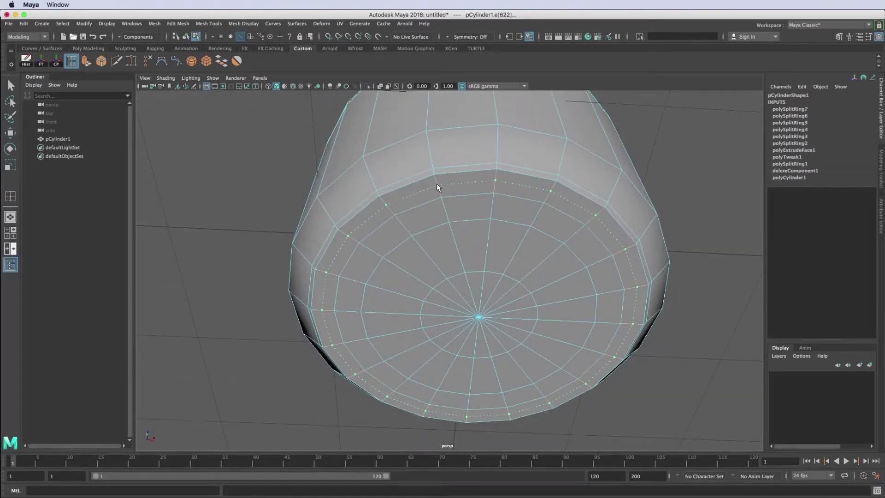
pyautogui.click(437, 185)
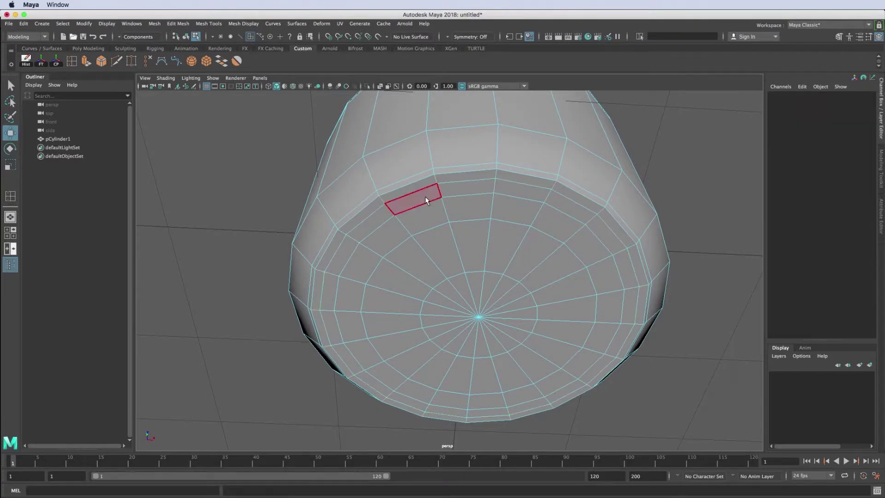
pyautogui.click(474, 192)
pyautogui.press('w')
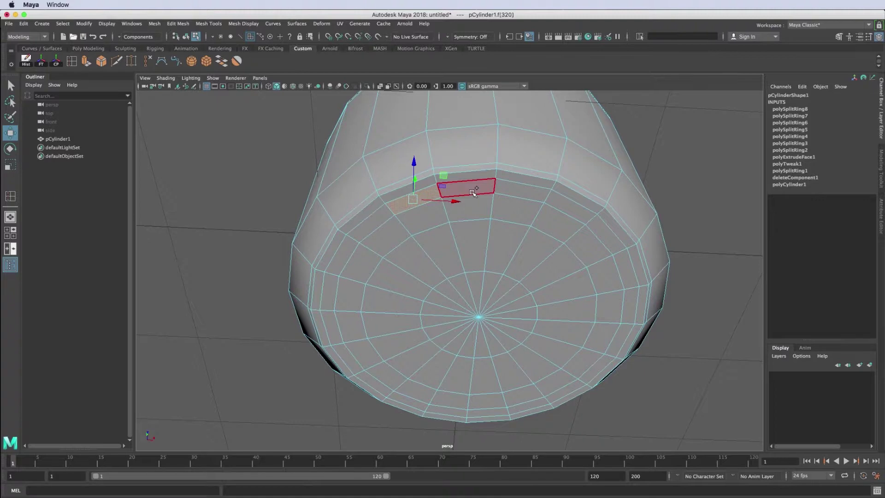
pyautogui.doubleClick(475, 192)
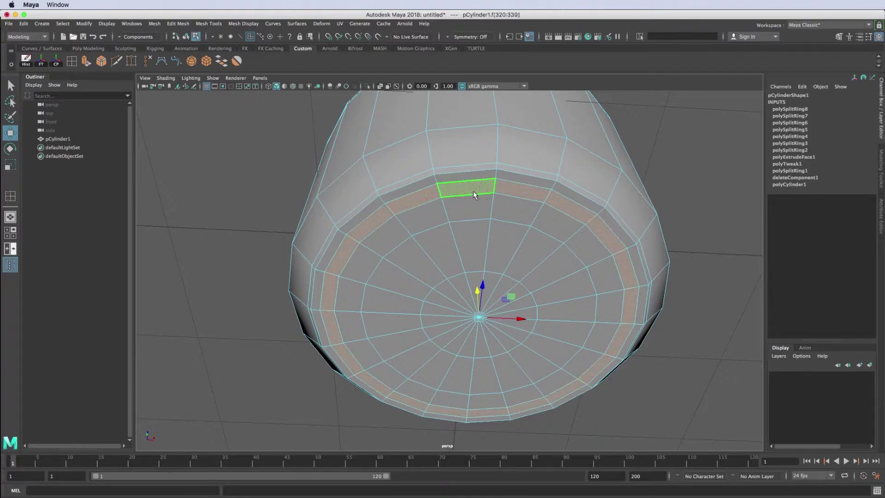
pyautogui.keyDown('shift'); pyautogui.moveTo(469, 219); pyautogui.dragTo(482, 278, button='right'); pyautogui.keyUp('shift')
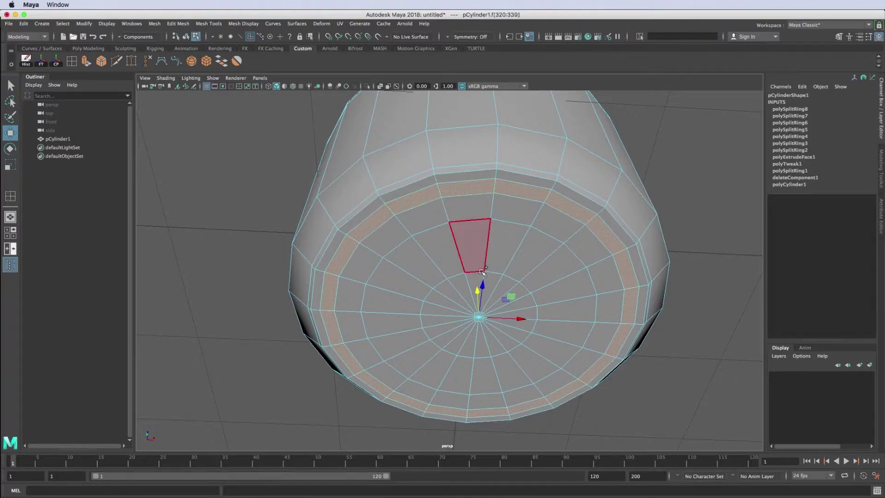
pyautogui.keyDown('alt'); pyautogui.moveTo(478, 280); pyautogui.dragTo(480, 304); pyautogui.keyUp('alt')
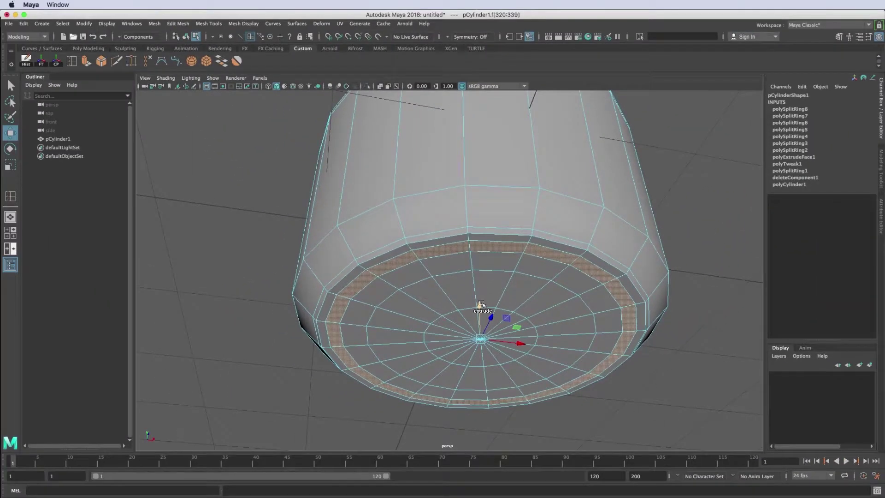
# - Extrude the base face ring into a foot and add edge loops to it
pyautogui.moveTo(481, 304); pyautogui.dragTo(481, 322)
pyautogui.click(410, 261)
pyautogui.click(410, 262)
pyautogui.keyDown('alt'); pyautogui.moveTo(410, 262); pyautogui.dragTo(477, 285); pyautogui.keyUp('alt')
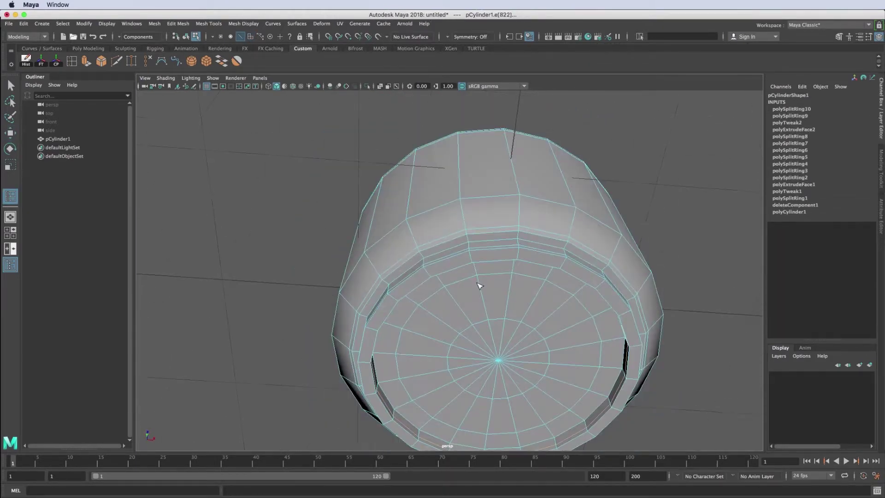
pyautogui.click(429, 272)
pyautogui.moveTo(429, 272)
pyautogui.keyDown('alt'); pyautogui.mouseDown()
pyautogui.moveTo(547, 304)
pyautogui.moveTo(631, 276)
pyautogui.mouseUp(); pyautogui.keyUp('alt')
# - Select the cup's inner floor faces, grown out from a bottom-cap vertex
pyautogui.press('F8')
pyautogui.press('w')
pyautogui.press('F9')
pyautogui.click(474, 424)
pyautogui.press('f')
pyautogui.keyDown('ctrl'); pyautogui.moveTo(462, 251); pyautogui.dragTo(463, 277, button='right'); pyautogui.keyUp('ctrl')
pyautogui.hotkey('shift', '.')
pyautogui.hotkey('shift', '.')
pyautogui.hotkey('shift', '.')
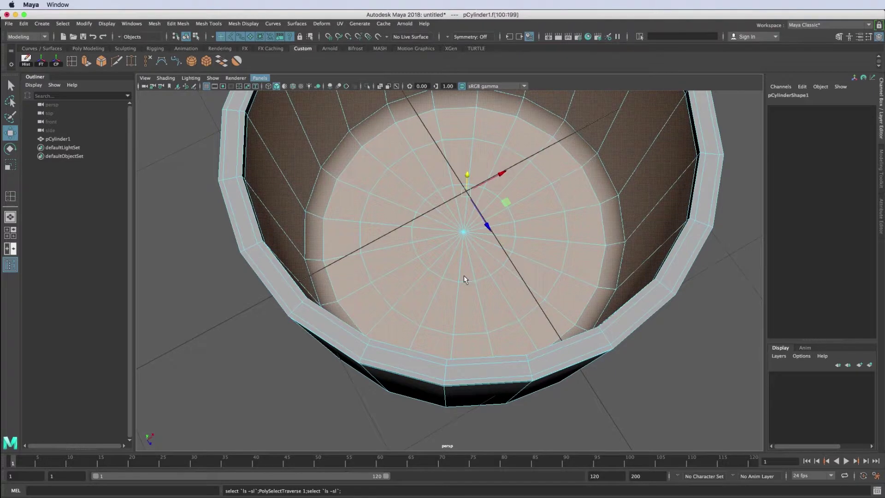
pyautogui.scroll(-5, 491, 279)
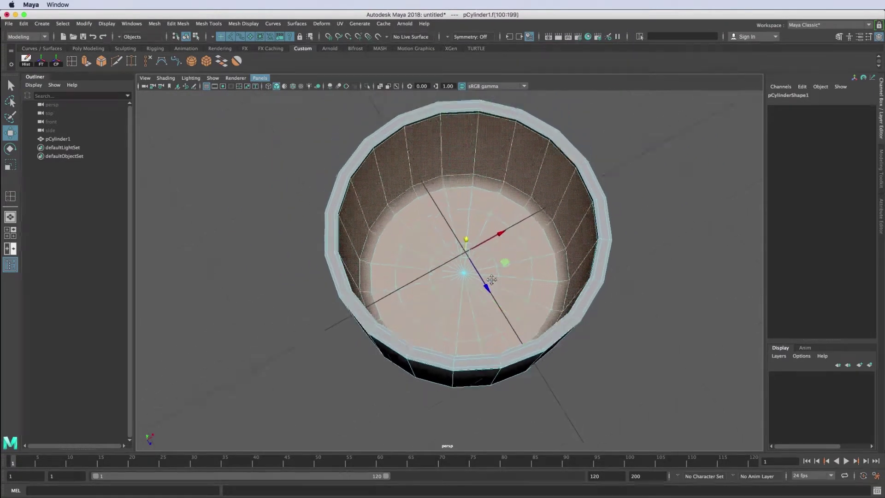
pyautogui.keyDown('alt'); pyautogui.moveTo(491, 279); pyautogui.dragTo(491, 258); pyautogui.keyUp('alt')
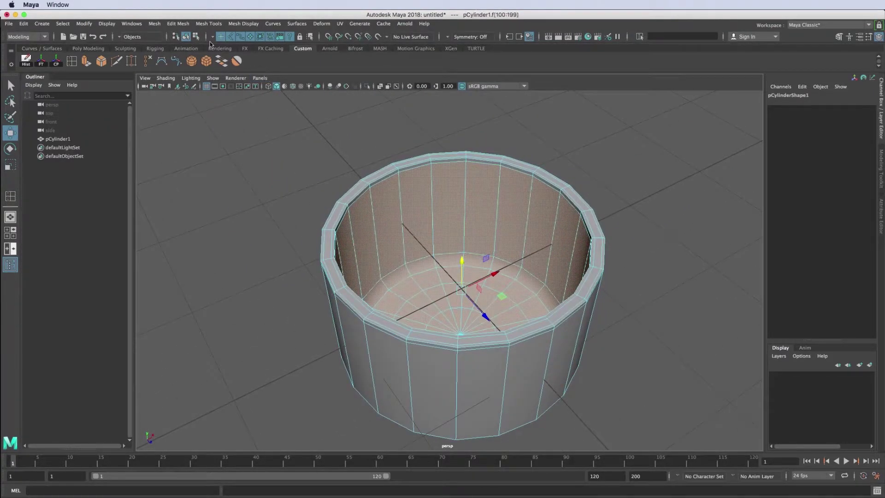
# - Duplicate the cup's inner faces and lift the copy above the cup
pyautogui.click(181, 23)
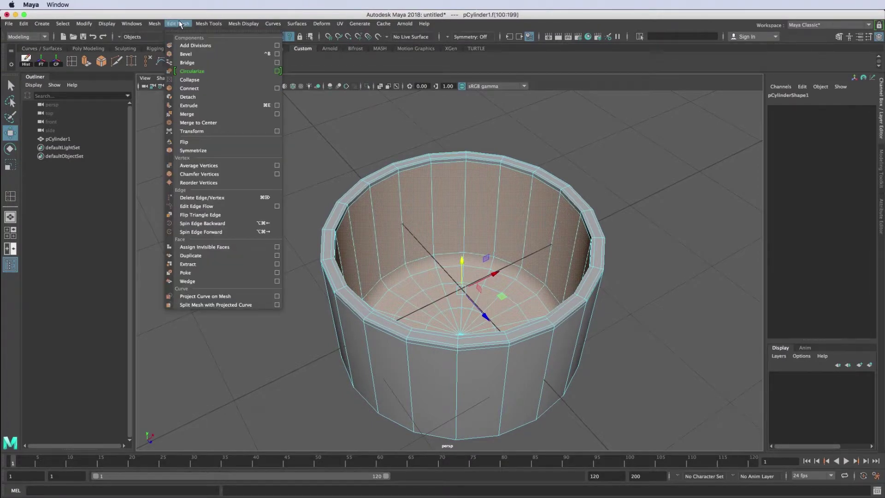
pyautogui.click(187, 256)
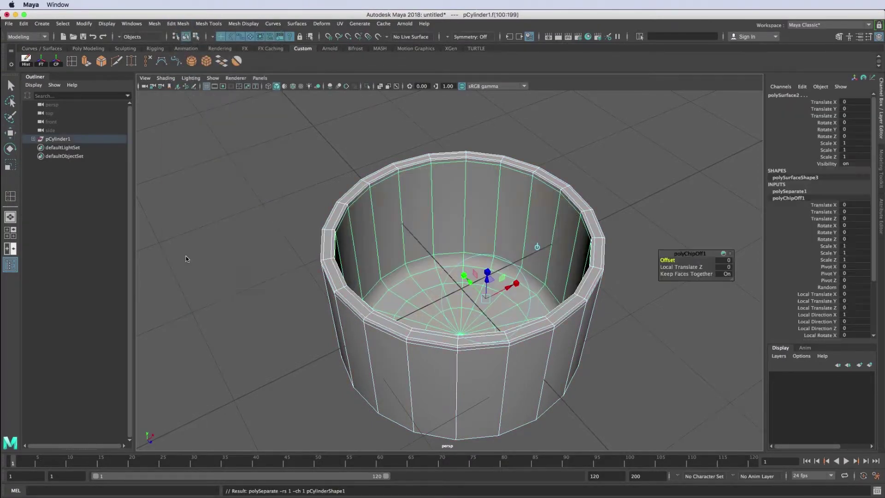
pyautogui.click(520, 302)
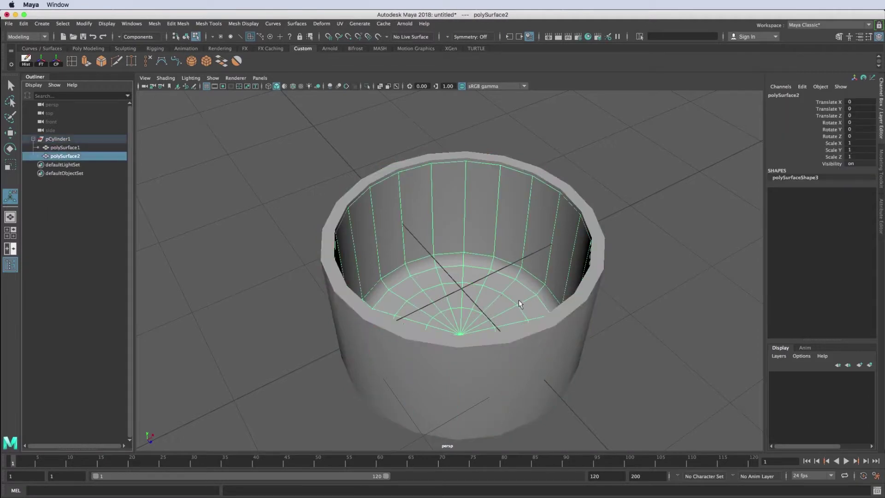
pyautogui.keyDown('alt'); pyautogui.moveTo(520, 302); pyautogui.dragTo(456, 166); pyautogui.keyUp('alt')
# - Extrude the copy's open top edges inward to close it, then reverse its normals
pyautogui.moveTo(339, 97)
pyautogui.mouseDown()
pyautogui.moveTo(556, 140)
pyautogui.moveTo(496, 213)
pyautogui.moveTo(466, 198)
pyautogui.mouseUp()
pyautogui.hotkey('ctrl', 'e')
pyautogui.moveTo(465, 198)
pyautogui.keyDown('shift'); pyautogui.mouseDown(button='right')
pyautogui.moveTo(473, 153)
pyautogui.moveTo(523, 164)
pyautogui.mouseUp(button='right'); pyautogui.keyUp('shift')
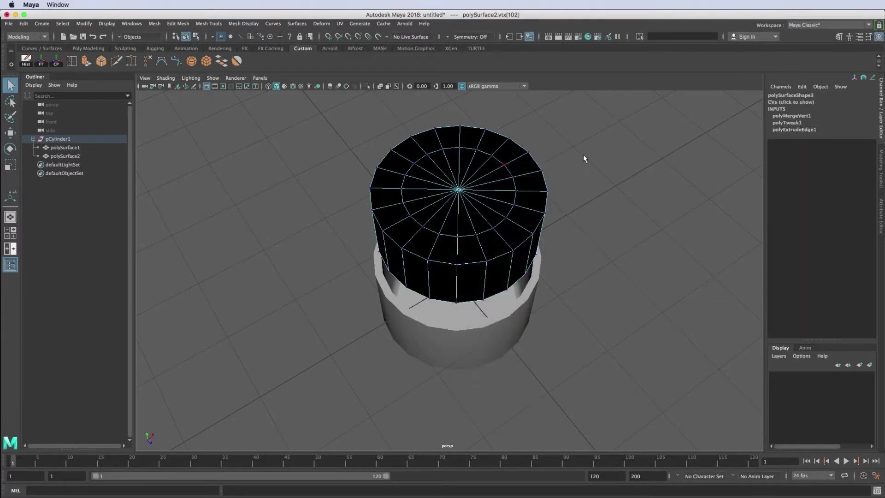
pyautogui.click(511, 177)
pyautogui.click(244, 23)
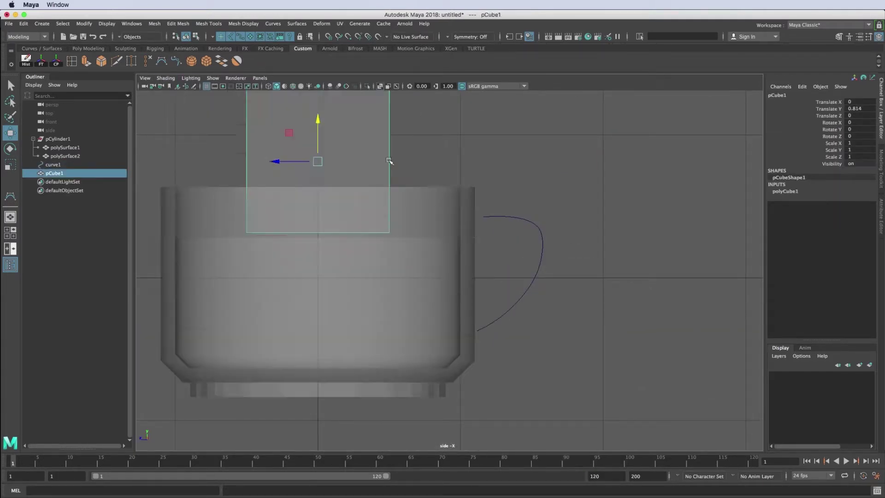
# - Move the flat square to the top end of the handle curve
pyautogui.moveTo(499, 248); pyautogui.dragTo(543, 310)
pyautogui.press('space')
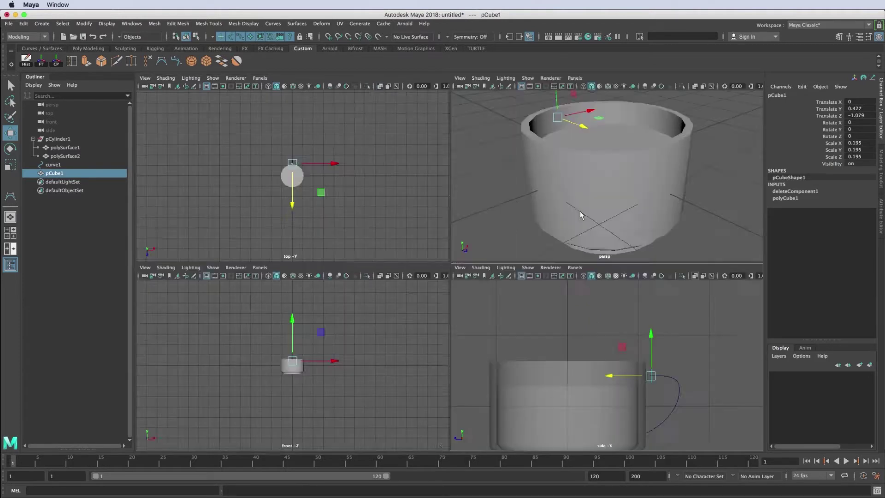
pyautogui.press('space')
pyautogui.press('r')
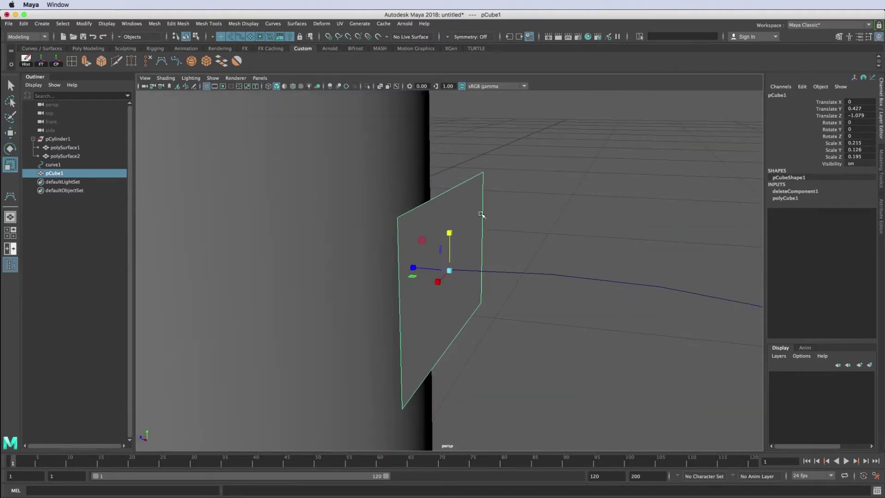
# - Select the square's face together with the handle curve
pyautogui.moveTo(480, 214); pyautogui.dragTo(497, 211, button='right')
pyautogui.click(480, 237)
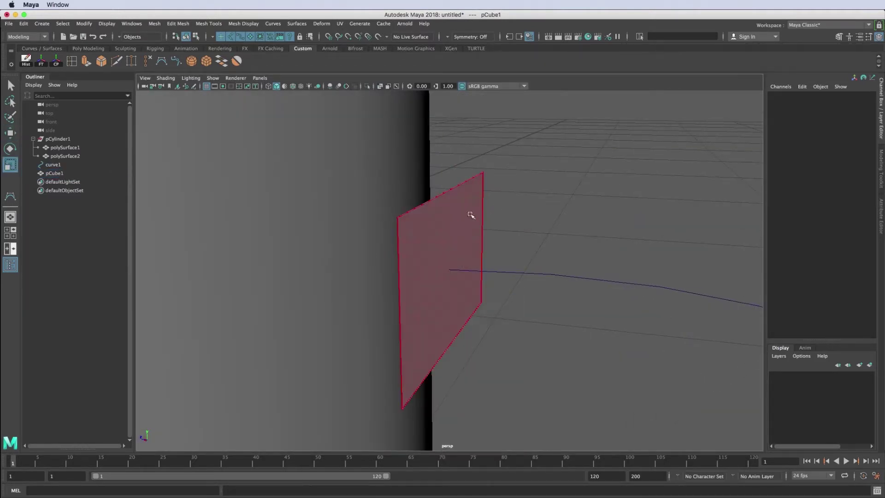
pyautogui.click(474, 182)
pyautogui.click(591, 279)
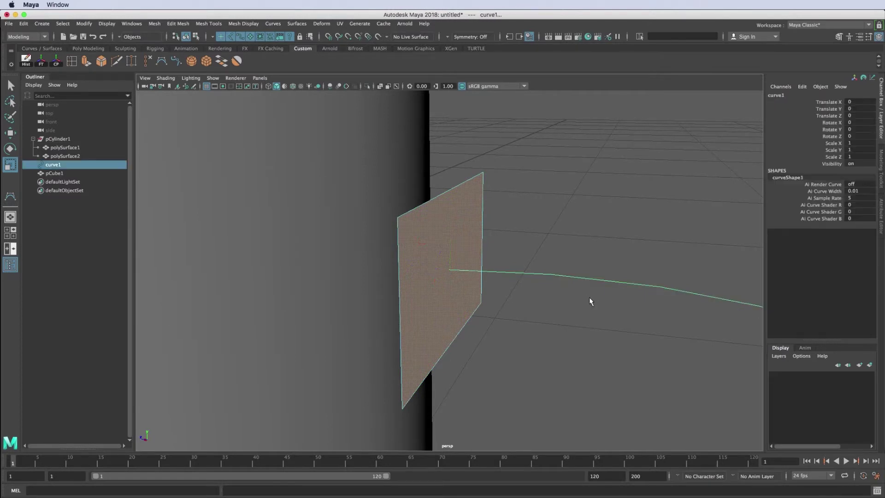
pyautogui.keyDown('alt'); pyautogui.moveTo(608, 318); pyautogui.dragTo(527, 294, button='right'); pyautogui.keyUp('alt')
pyautogui.moveTo(527, 295)
pyautogui.keyDown('alt'); pyautogui.mouseDown()
pyautogui.moveTo(431, 279)
pyautogui.moveTo(581, 280)
pyautogui.moveTo(537, 297)
pyautogui.moveTo(494, 296)
pyautogui.mouseUp(); pyautogui.keyUp('alt')
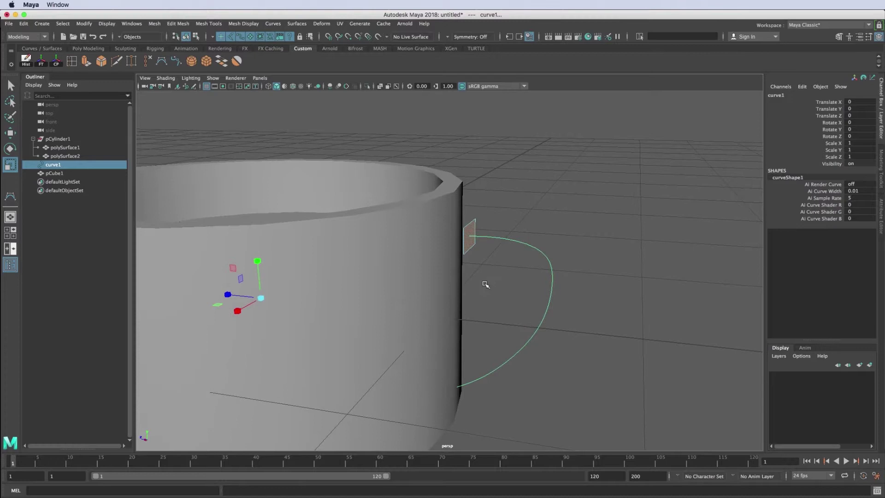
# - Extrude the square's face along the curve with 25 divisions
pyautogui.click(86, 62)
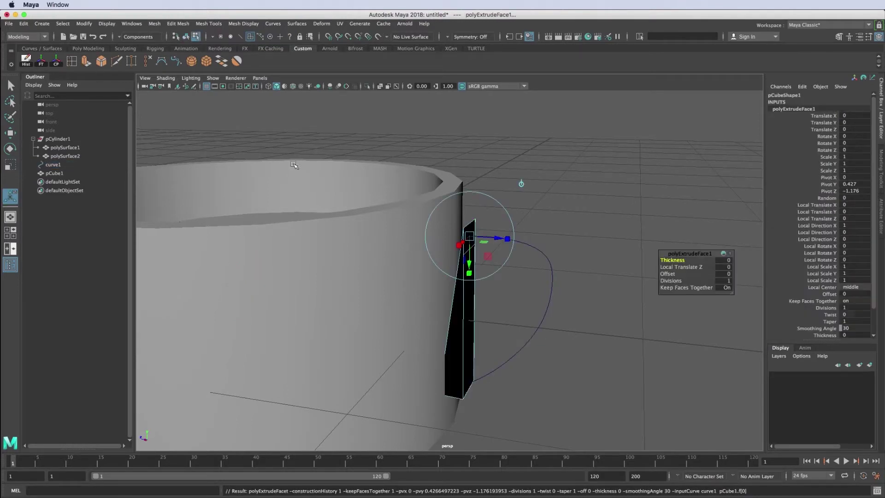
pyautogui.moveTo(677, 280); pyautogui.dragTo(804, 289)
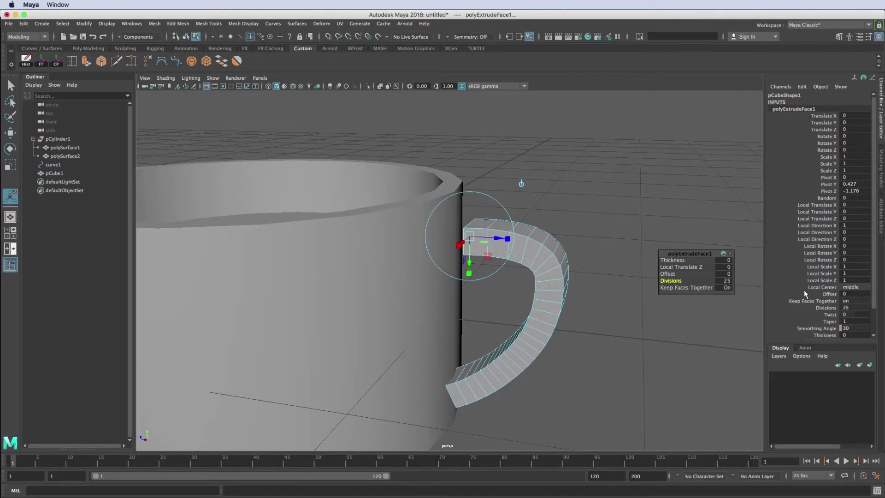
pyautogui.moveTo(583, 227)
pyautogui.keyDown('alt'); pyautogui.mouseDown()
pyautogui.moveTo(531, 254)
pyautogui.moveTo(461, 249)
pyautogui.mouseUp(); pyautogui.keyUp('alt')
# - Add an edge loop along the handle
pyautogui.click(54, 173)
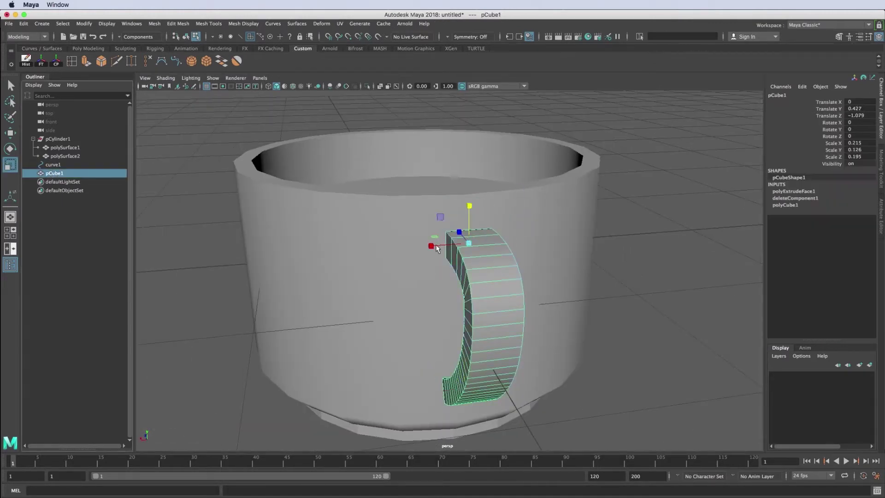
pyautogui.keyDown('alt'); pyautogui.moveTo(323, 253); pyautogui.dragTo(502, 251); pyautogui.keyUp('alt')
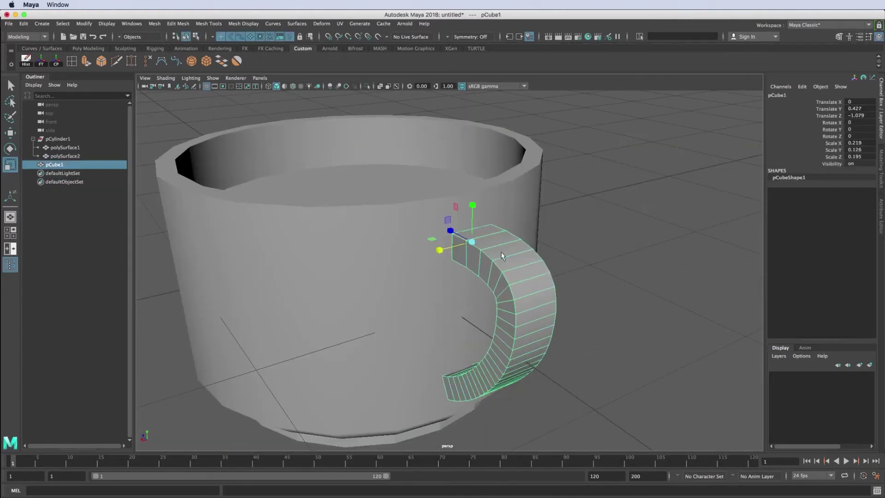
pyautogui.click(72, 61)
pyautogui.scroll(5, 507, 300)
pyautogui.click(518, 303)
# - Select the handle and then the cup body
pyautogui.moveTo(583, 259)
pyautogui.keyDown('alt'); pyautogui.mouseDown()
pyautogui.moveTo(461, 258)
pyautogui.moveTo(543, 230)
pyautogui.mouseUp(); pyautogui.keyUp('alt')
pyautogui.moveTo(543, 233); pyautogui.dragTo(592, 217, button='right')
pyautogui.click(524, 254)
pyautogui.keyDown('alt'); pyautogui.moveTo(405, 244); pyautogui.dragTo(404, 237); pyautogui.keyUp('alt')
pyautogui.click(409, 250)
pyautogui.scroll(-5, 409, 250)
pyautogui.moveTo(493, 285); pyautogui.dragTo(506, 299, button='right')
pyautogui.keyDown('alt'); pyautogui.moveTo(461, 277); pyautogui.dragTo(461, 240); pyautogui.keyUp('alt')
# - Create a new cylinder and raise it above the cup
pyautogui.click(42, 23)
pyautogui.click(189, 79)
pyautogui.moveTo(447, 152); pyautogui.dragTo(448, 121)
# - Delete the cylinder's side faces and extrude its cap edges outward into a wide disc
pyautogui.moveTo(355, 193)
pyautogui.mouseDown()
pyautogui.moveTo(573, 296)
pyautogui.moveTo(415, 185)
pyautogui.mouseUp()
pyautogui.press('Delete')
pyautogui.press('r')
pyautogui.hotkey('ctrl', 'e')
pyautogui.moveTo(547, 262)
pyautogui.mouseDown()
pyautogui.moveTo(567, 272)
pyautogui.moveTo(527, 261)
pyautogui.moveTo(526, 221)
pyautogui.moveTo(525, 258)
pyautogui.mouseUp()
# - Extrude all the disc's faces to give it thickness
pyautogui.press('F8')
pyautogui.hotkey('ctrl', 'e')
pyautogui.moveTo(478, 235); pyautogui.dragTo(479, 217)
pyautogui.keyDown('alt'); pyautogui.moveTo(506, 258); pyautogui.dragTo(588, 207); pyautogui.keyUp('alt')
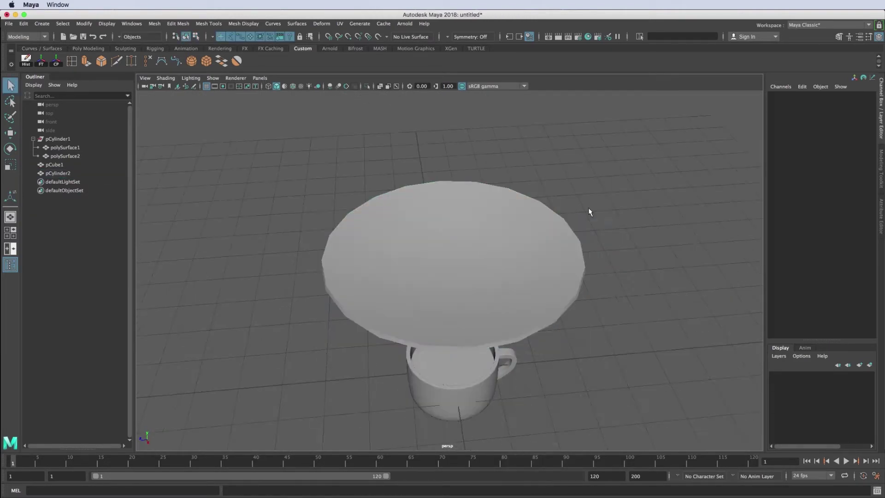
pyautogui.scroll(5, 587, 207)
# - Insert two edge loops around the disc
pyautogui.click(71, 61)
pyautogui.click(536, 290)
pyautogui.scroll(-3, 654, 307)
pyautogui.click(650, 308)
pyautogui.moveTo(649, 308)
pyautogui.keyDown('alt'); pyautogui.mouseDown()
pyautogui.moveTo(553, 207)
pyautogui.moveTo(535, 161)
pyautogui.mouseUp(); pyautogui.keyUp('alt')
pyautogui.scroll(4, 534, 162)
# - Extrude a face ring into a raised rim and add edge loops near it
pyautogui.click(533, 177)
pyautogui.hotkey('ctrl', 'e')
pyautogui.click(72, 61)
pyautogui.click(390, 255)
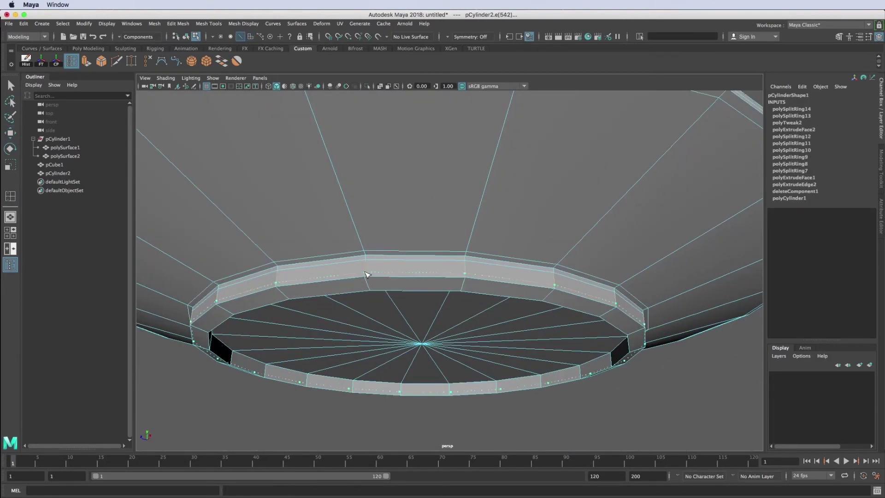
pyautogui.scroll(3, 470, 263)
pyautogui.scroll(3, 648, 283)
pyautogui.click(648, 284)
# - Scale the saucer down and move it beneath the cup
pyautogui.press('F8')
pyautogui.press('w')
pyautogui.keyDown('alt'); pyautogui.moveTo(624, 265); pyautogui.dragTo(624, 241); pyautogui.keyUp('alt')
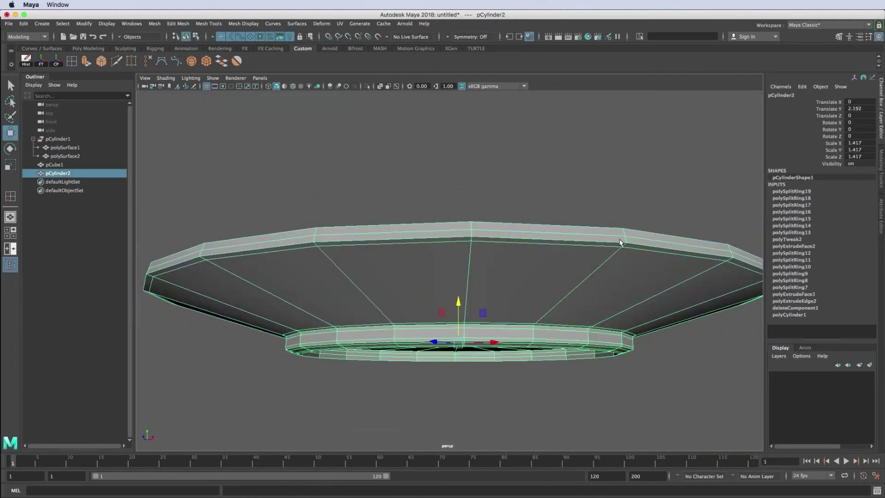
pyautogui.scroll(-5, 553, 276)
pyautogui.scroll(3, 464, 291)
pyautogui.press('r')
pyautogui.moveTo(479, 343); pyautogui.dragTo(442, 344)
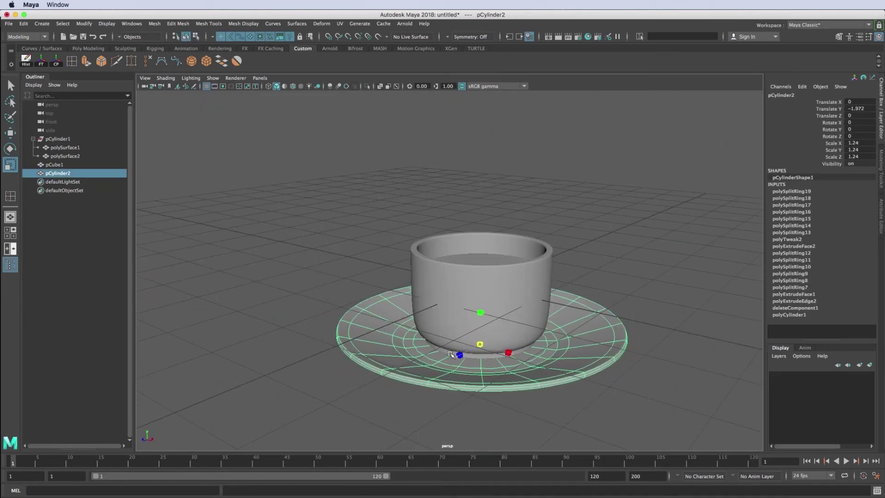
pyautogui.press('w')
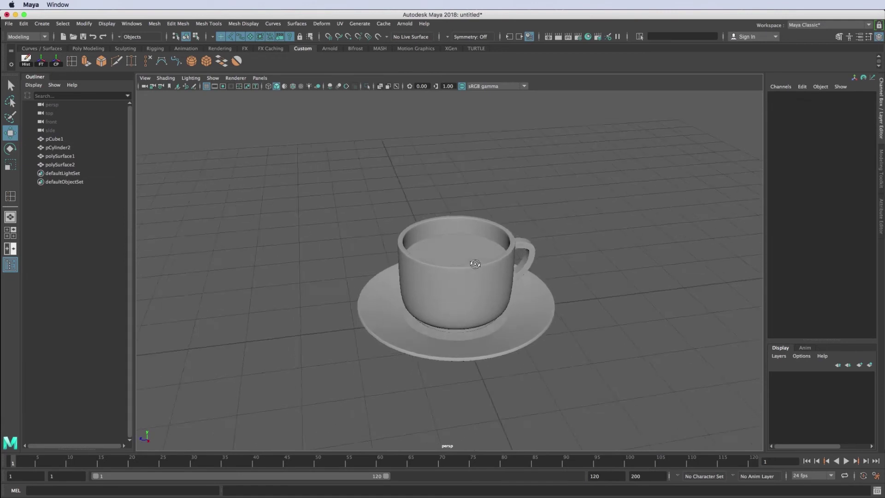
pyautogui.keyDown('alt'); pyautogui.moveTo(461, 258); pyautogui.dragTo(487, 263); pyautogui.keyUp('alt')
pyautogui.moveTo(64, 142); pyautogui.dragTo(60, 166)
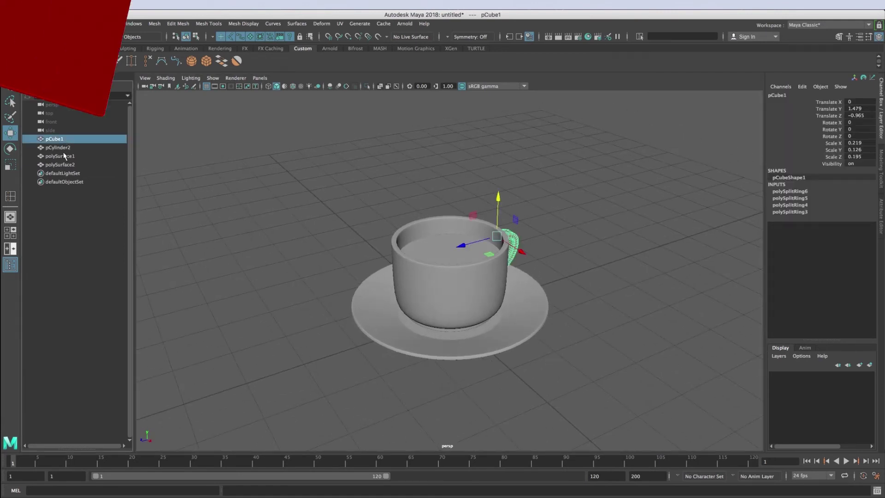